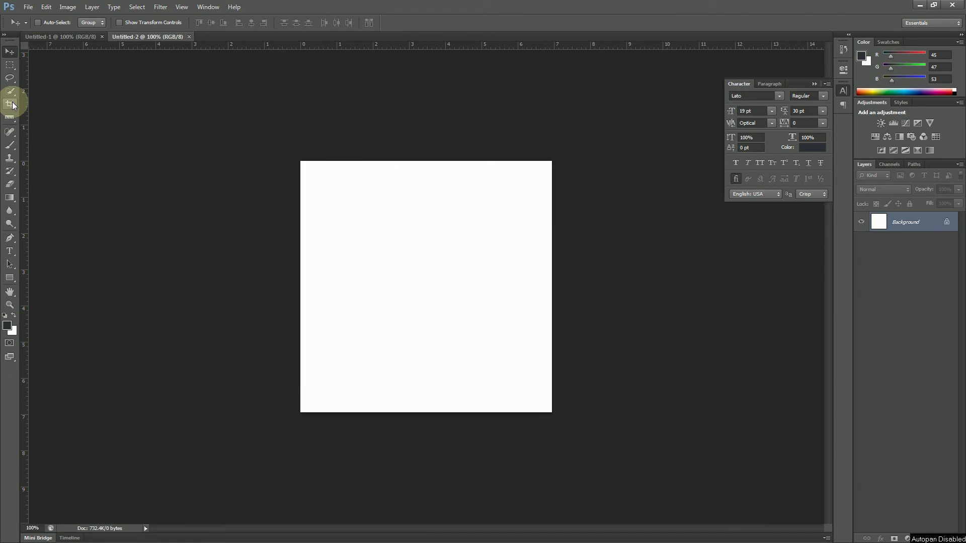
Draw a dark rectangle in the canvas's upper half with the Rectangle Tool.
{"action": "left_click_drag", "start_coordinate": [10, 117], "coordinate": [11, 120]}
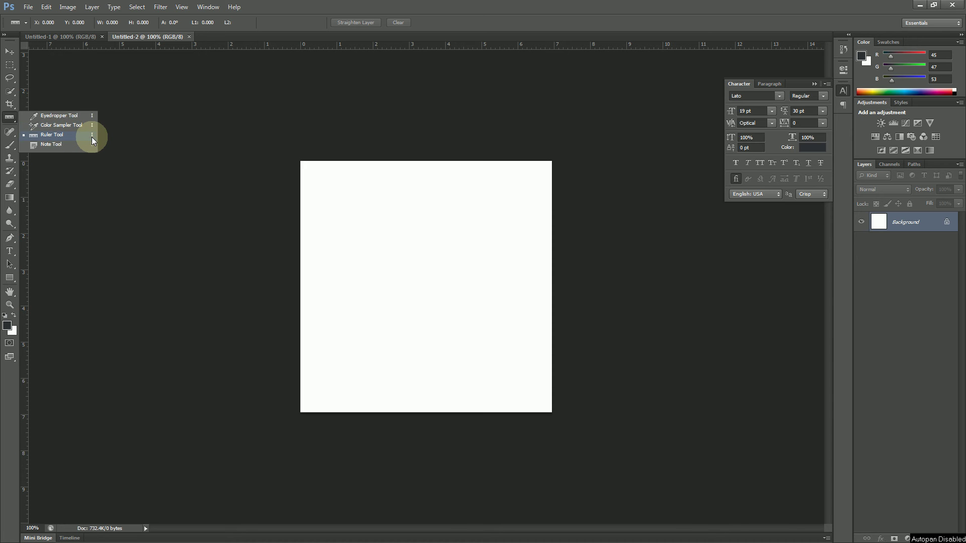
{"action": "left_click", "coordinate": [10, 55]}
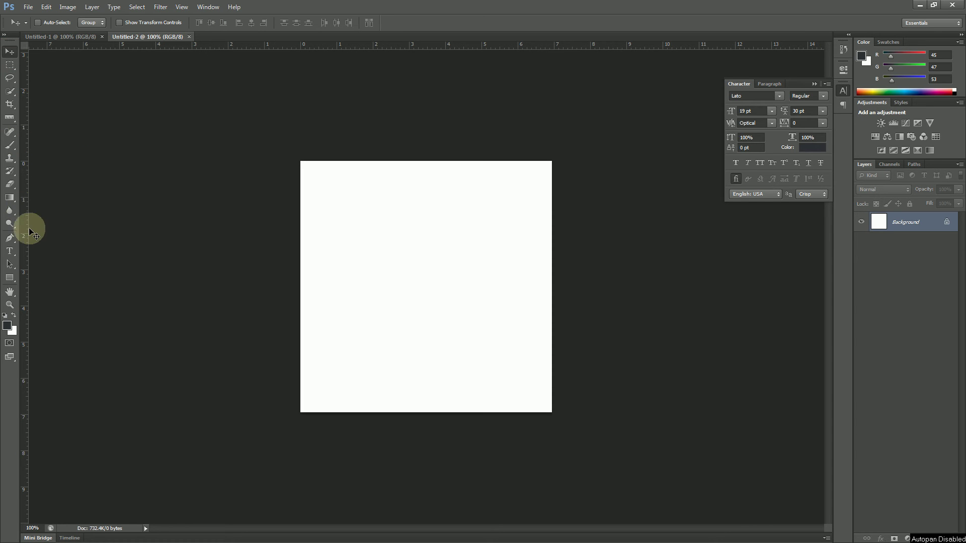
{"action": "left_click", "coordinate": [11, 282]}
{"action": "left_click_drag", "start_coordinate": [363, 200], "coordinate": [485, 307]}
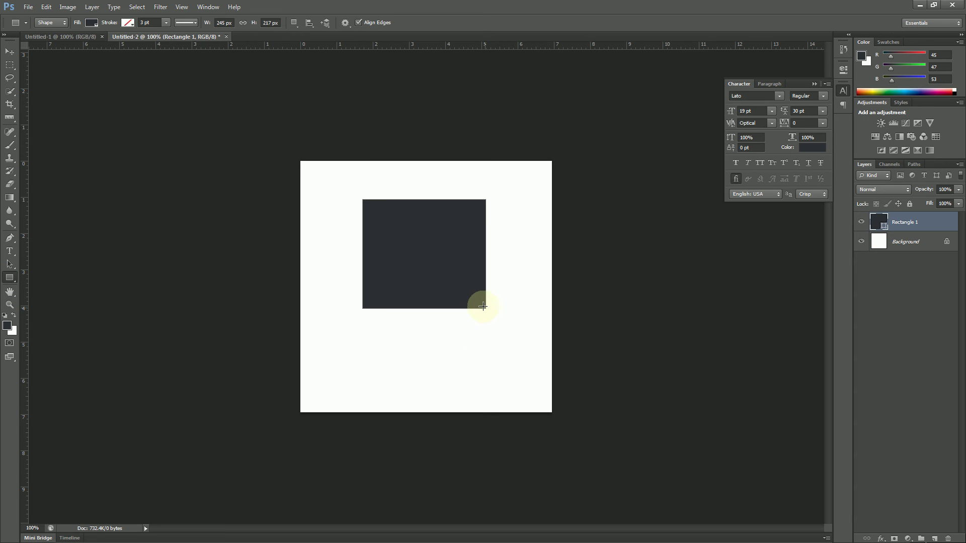
Rotate the rectangle about 45° into a diamond with Free Transform and commit it.
{"action": "right_click", "coordinate": [410, 224]}
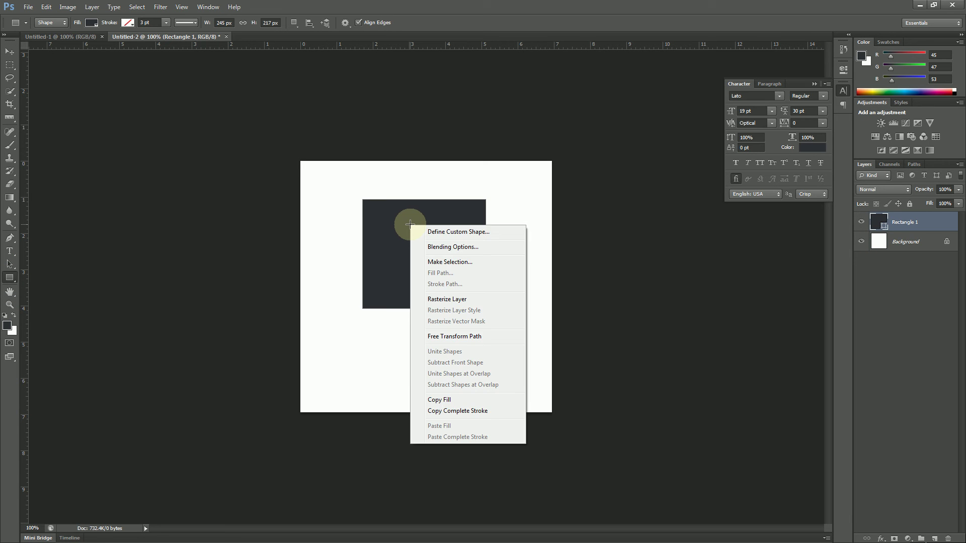
{"action": "left_click", "coordinate": [409, 215]}
{"action": "right_click", "coordinate": [410, 214]}
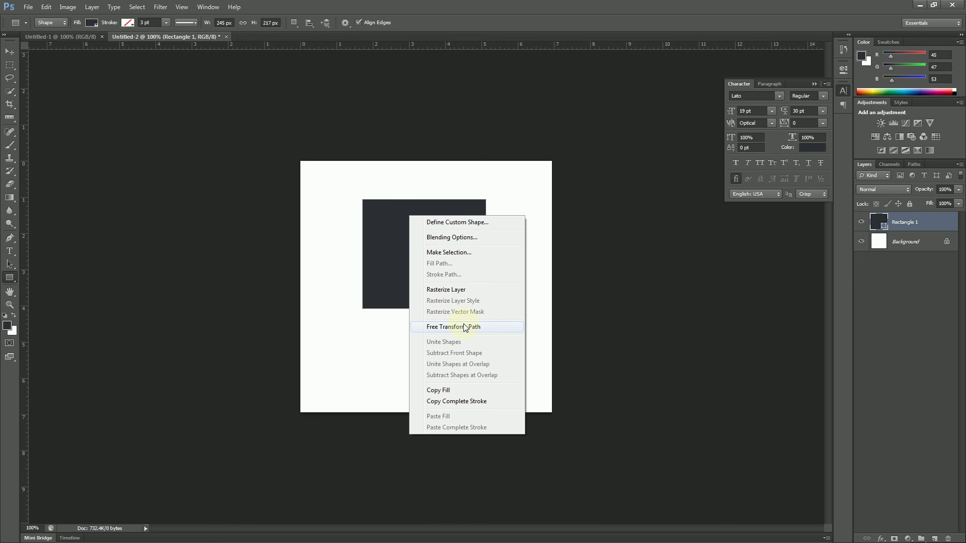
{"action": "left_click", "coordinate": [399, 268]}
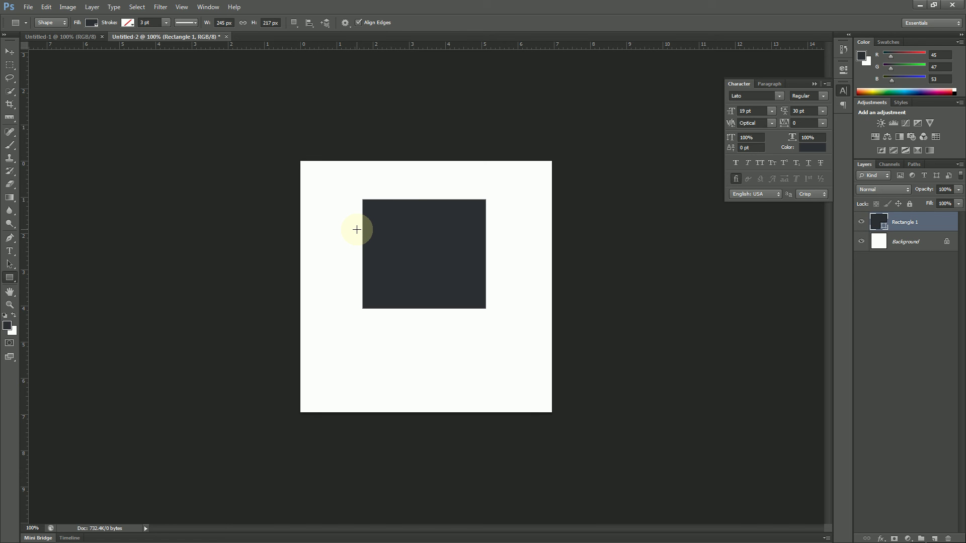
{"action": "key", "text": "ctrl+t"}
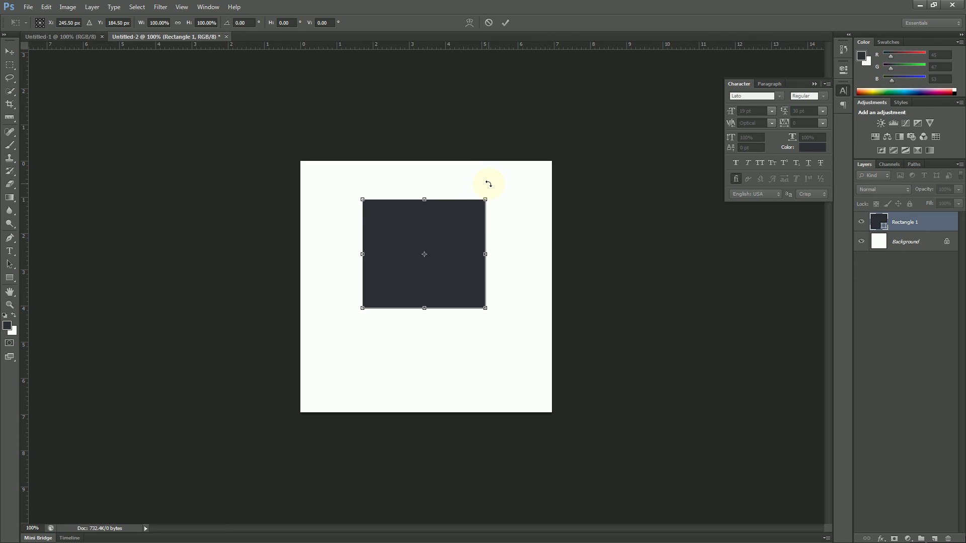
{"action": "left_click_drag", "start_coordinate": [491, 190], "coordinate": [533, 250]}
{"action": "key", "text": "Return"}
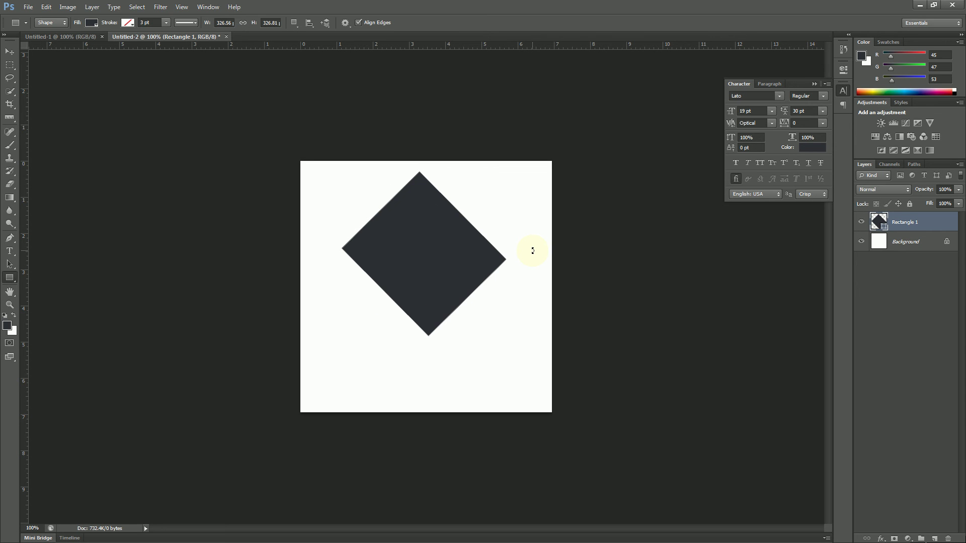
Lay a Ruler Tool line from the diamond's left corner to its top corner, about 44.6°.
{"action": "left_click", "coordinate": [11, 116]}
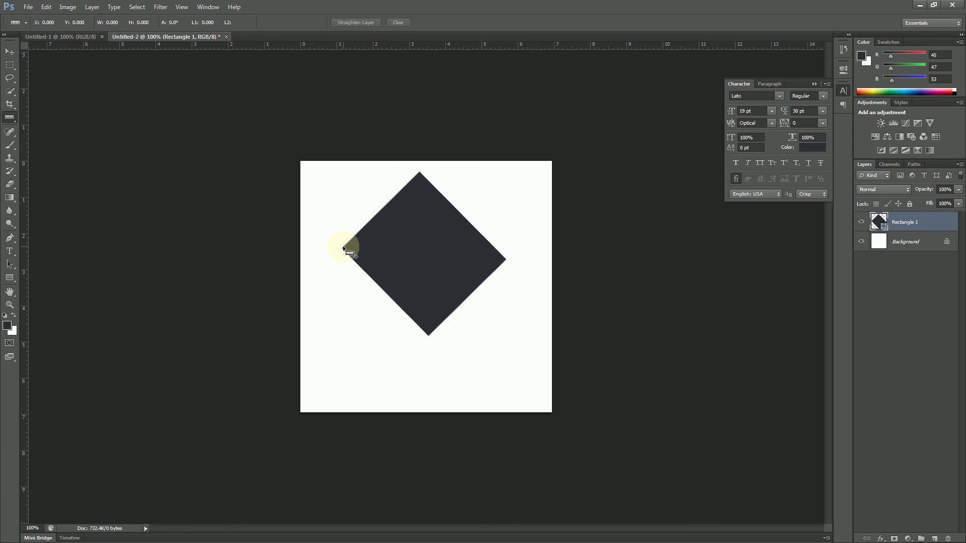
{"action": "left_click_drag", "start_coordinate": [344, 247], "coordinate": [420, 173]}
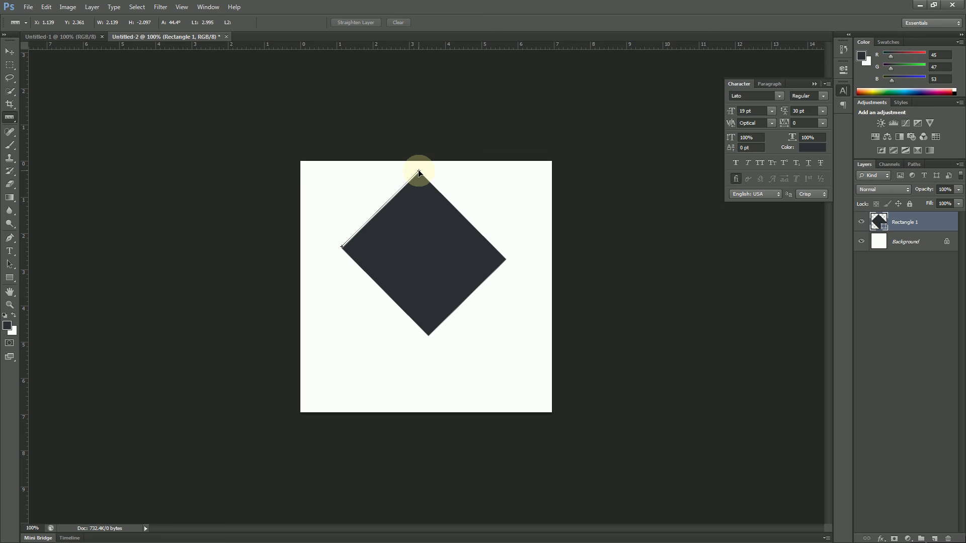
{"action": "left_click_drag", "start_coordinate": [419, 173], "coordinate": [420, 174]}
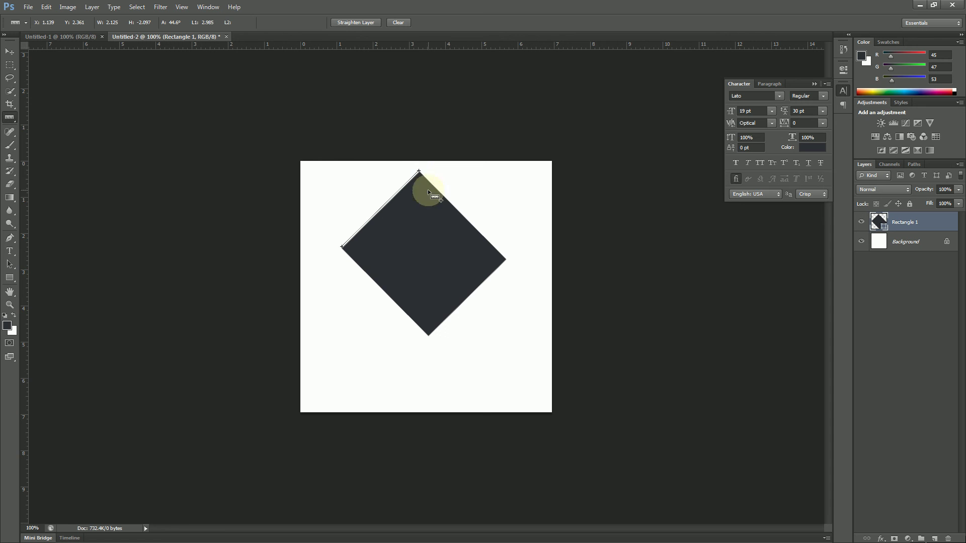
Apply Straighten Layer to the diamond along the 44.6° measured edge.
{"action": "left_click", "coordinate": [357, 21]}
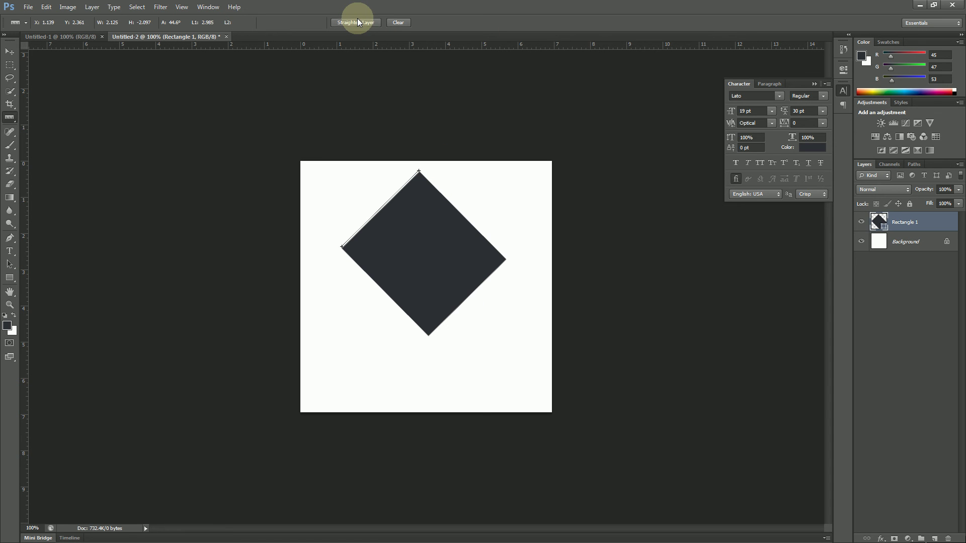